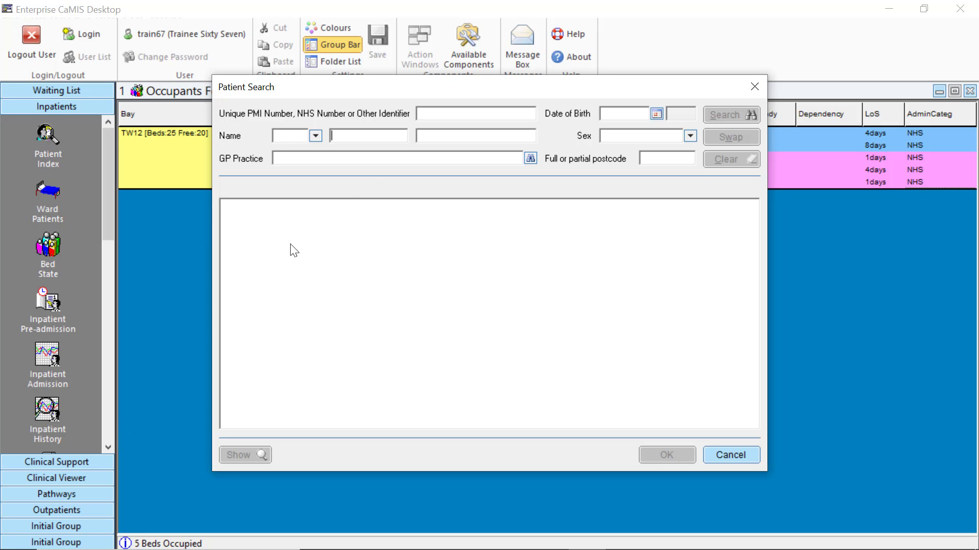
# Search for the training patient by their PMI number to open the Patient Registration record.
pyautogui.click(422, 112)
pyautogui.write('HE00014621')
pyautogui.click(723, 115)
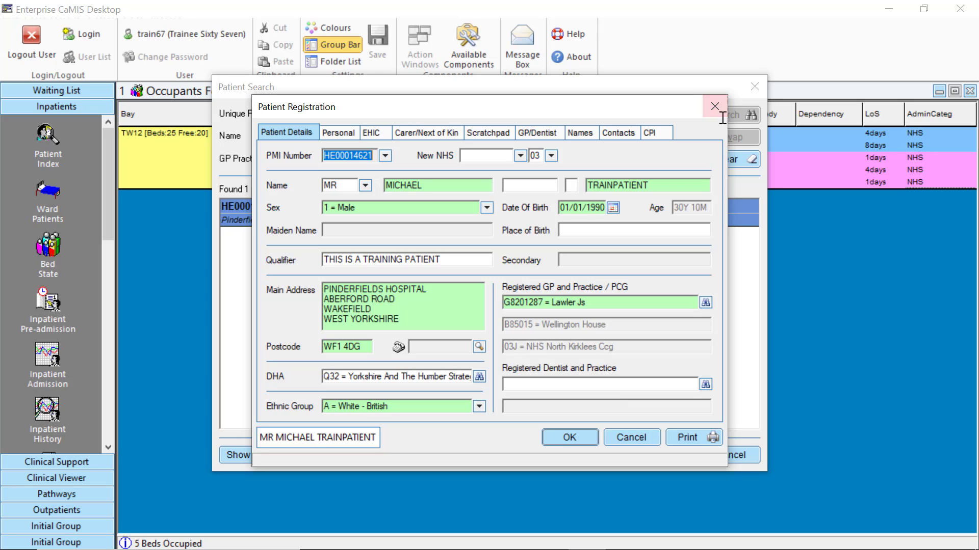
# Accept the Patient Registration details to begin the admission.
pyautogui.click(568, 437)
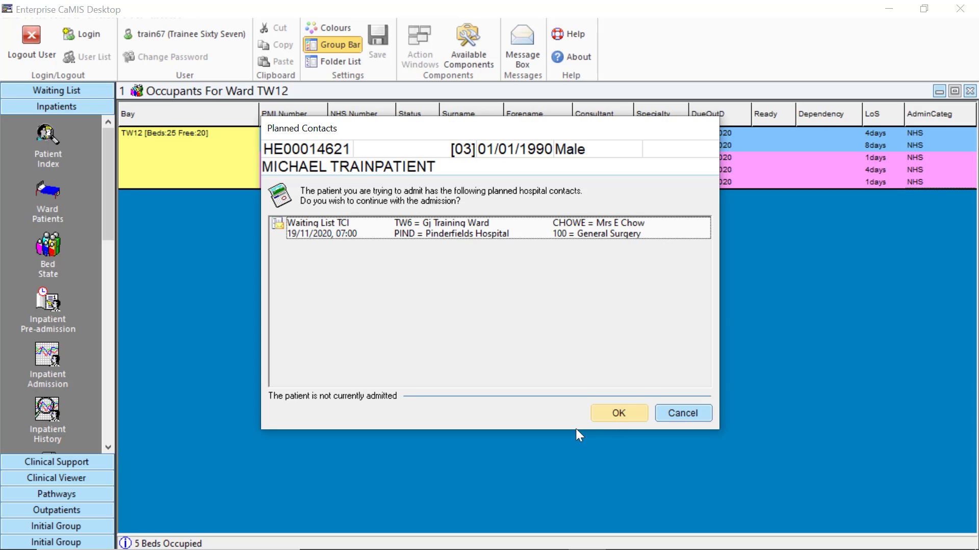
# Continue past the Planned Contacts warning about the 19/11/2020 General Surgery TCI.
pyautogui.click(594, 412)
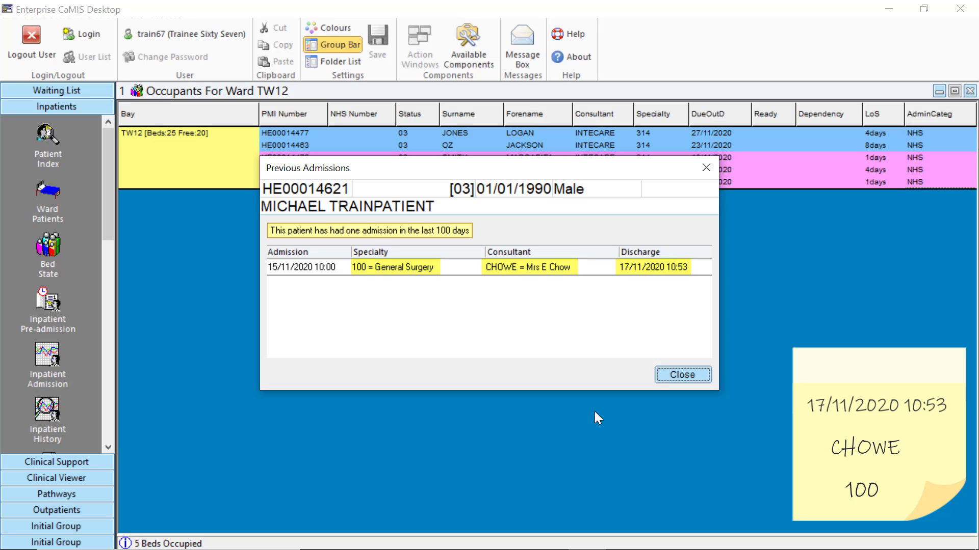
# Close the Previous Admissions summary to reach the Emergency Admission form.
pyautogui.click(679, 371)
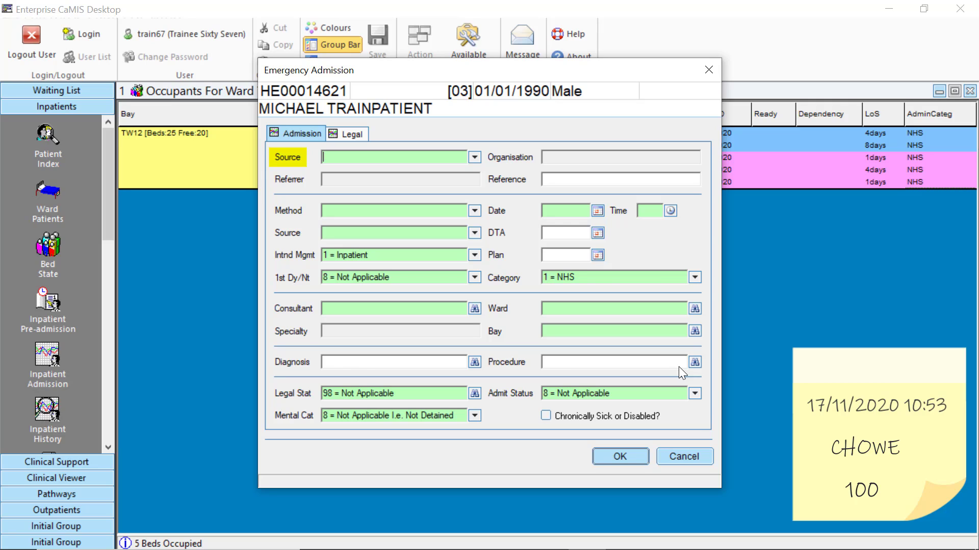
# Enter admission source code 05, Referral From A Consultant.
pyautogui.click(480, 157)
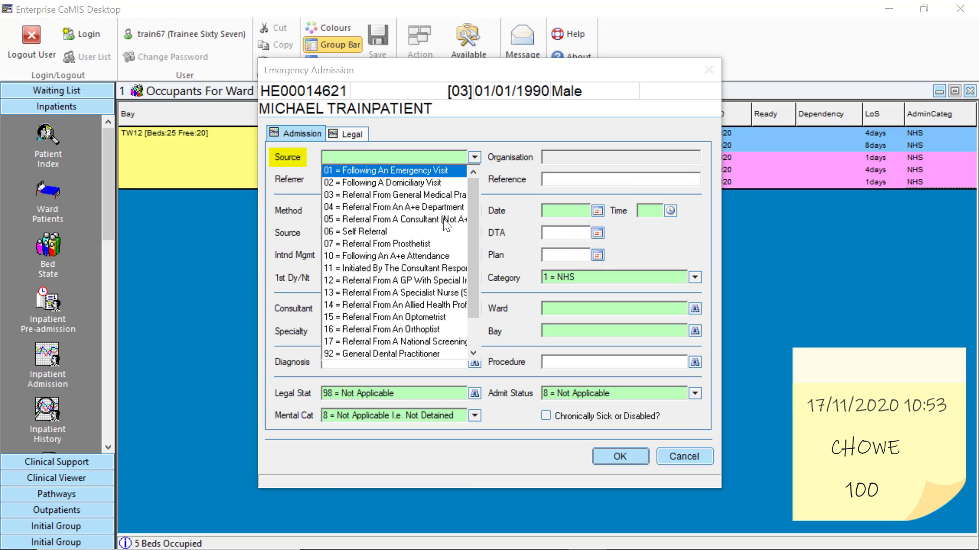
pyautogui.click(351, 154)
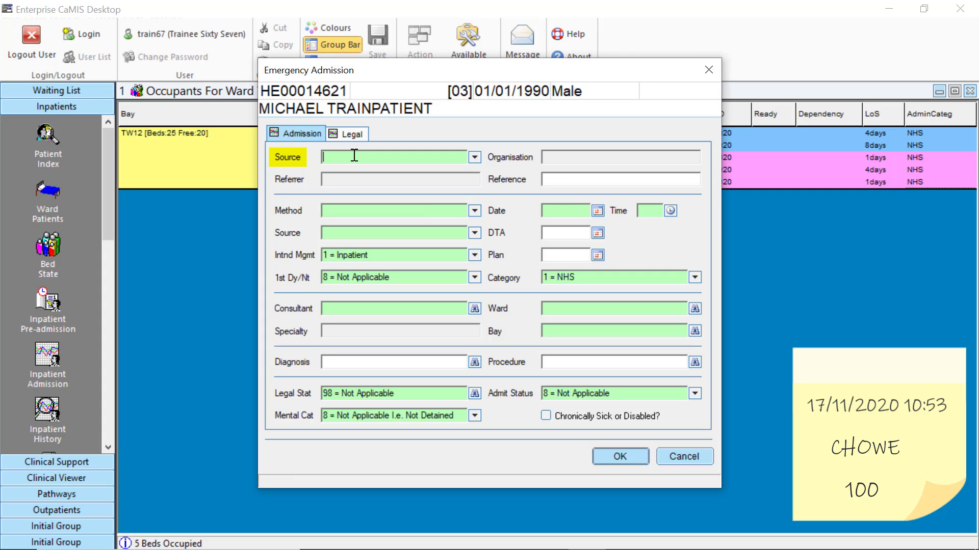
pyautogui.write('05')
pyautogui.press('Tab')
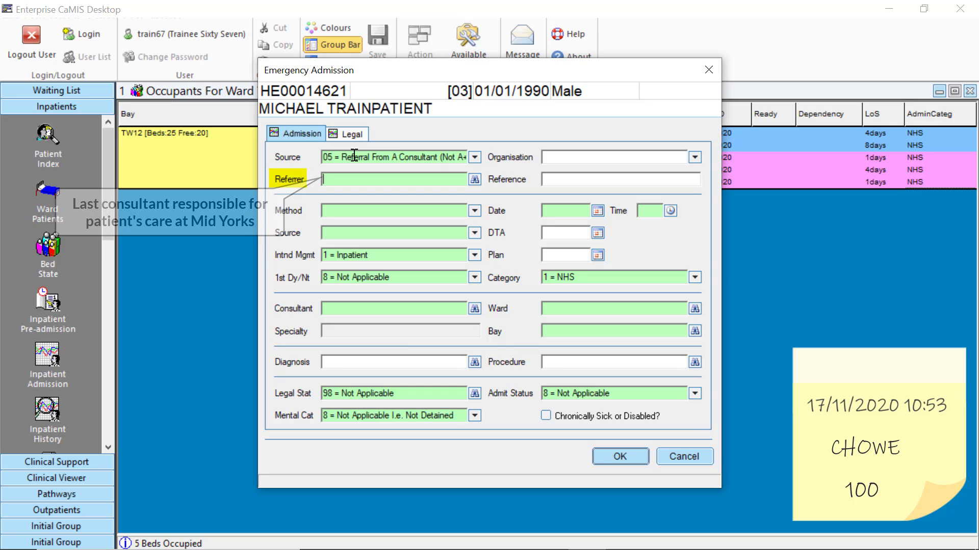
# Set the referrer to consultant CHOWE under General Surgery (100).
pyautogui.write('chowe')
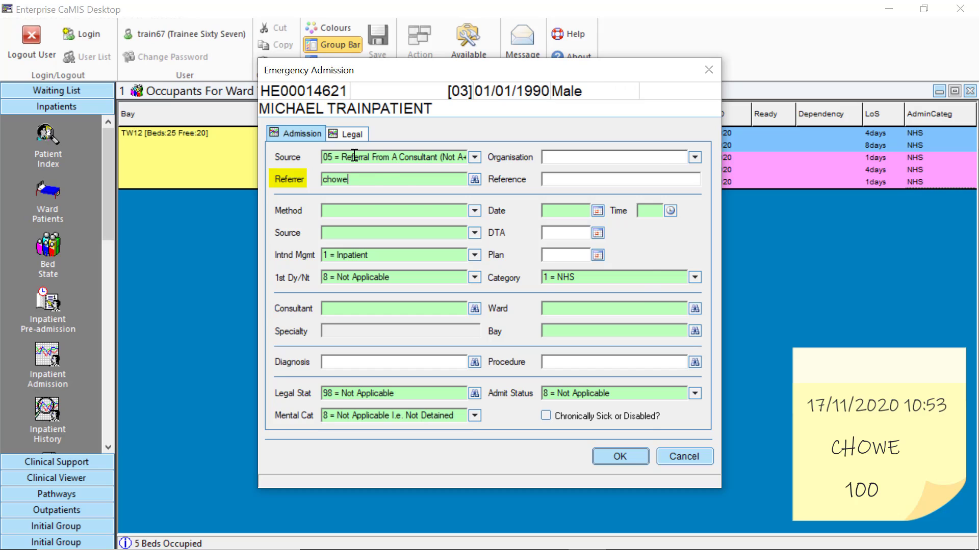
pyautogui.press('Tab')
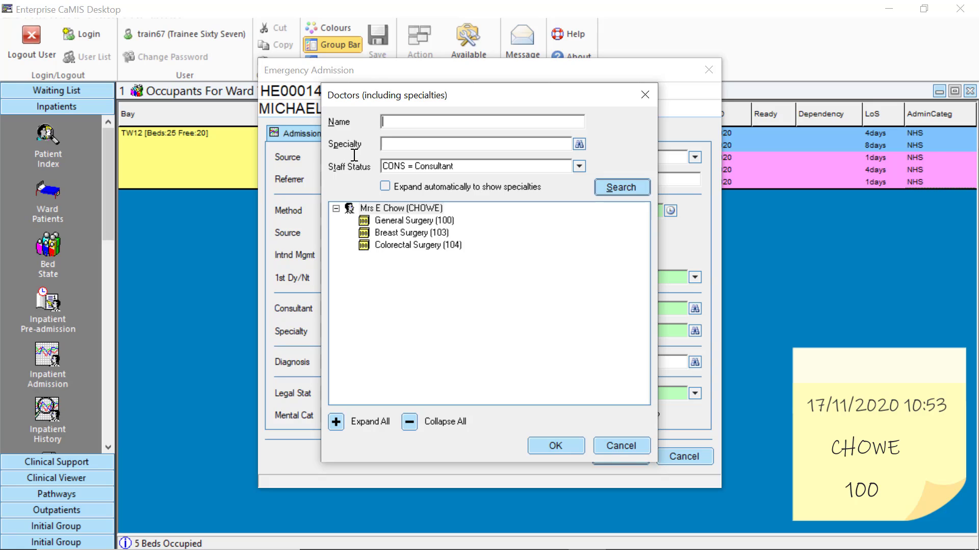
pyautogui.click(406, 220)
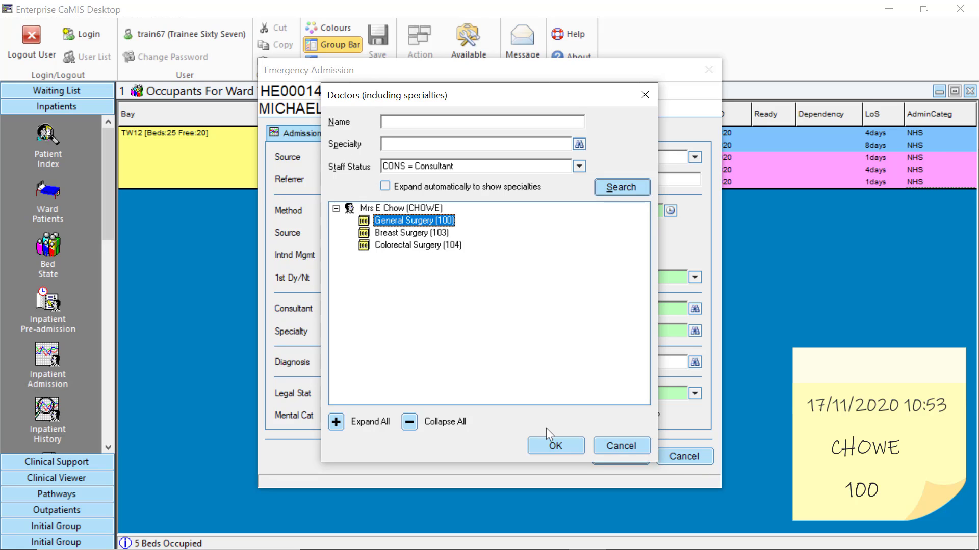
pyautogui.click(555, 441)
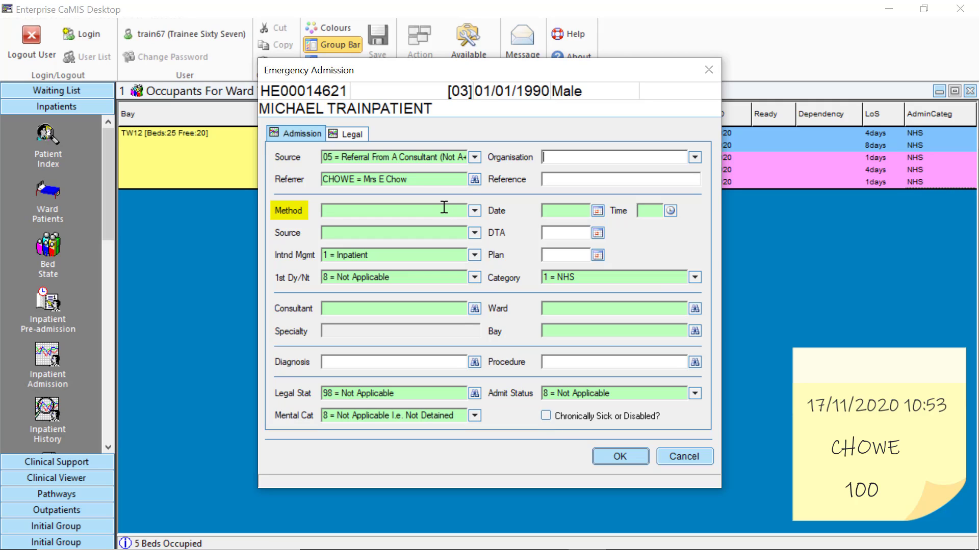
# Enter method 81 (transfer in), source 51 (NHS other hospital) and admission date 17/11/2020.
pyautogui.write('81')
pyautogui.press('Tab')
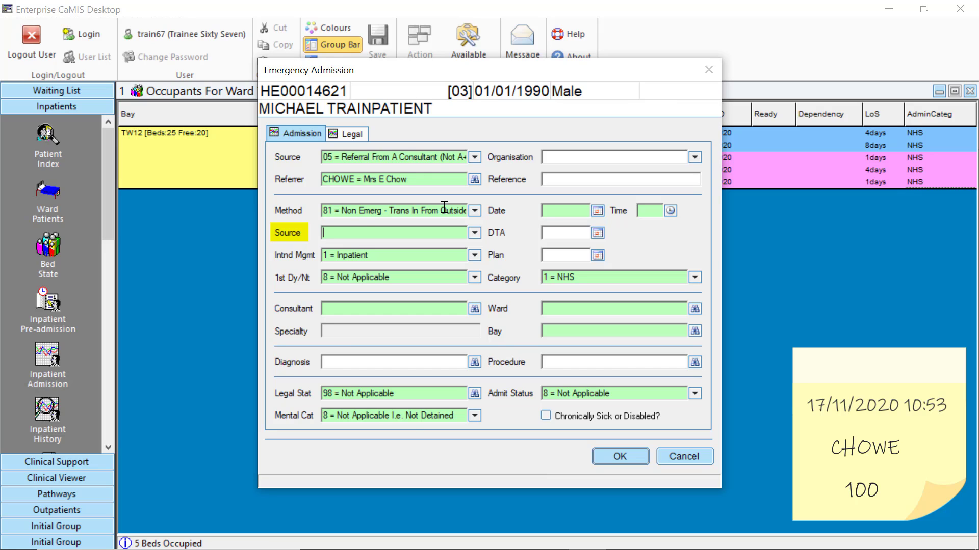
pyautogui.write('51')
pyautogui.press('Tab')
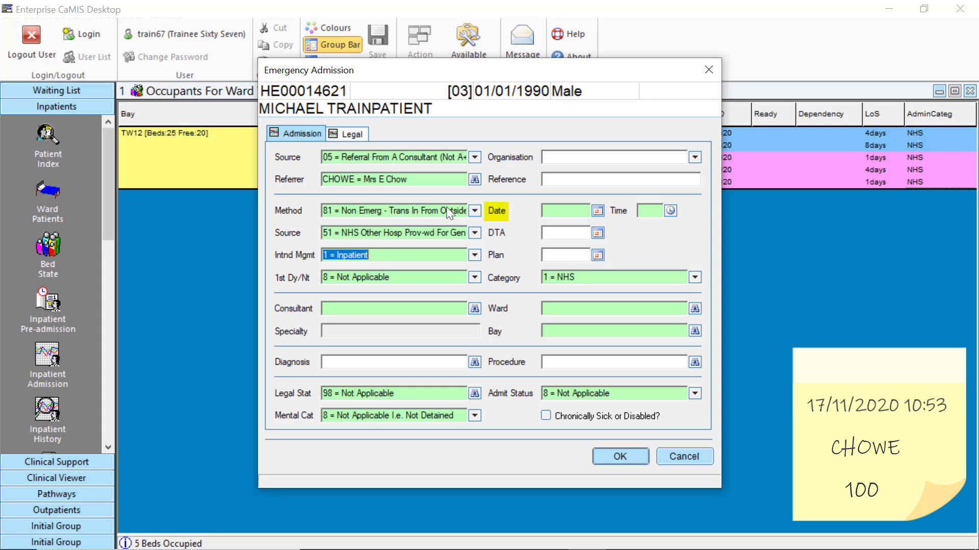
pyautogui.click(550, 214)
pyautogui.write('17/11/2020')
pyautogui.press('Tab')
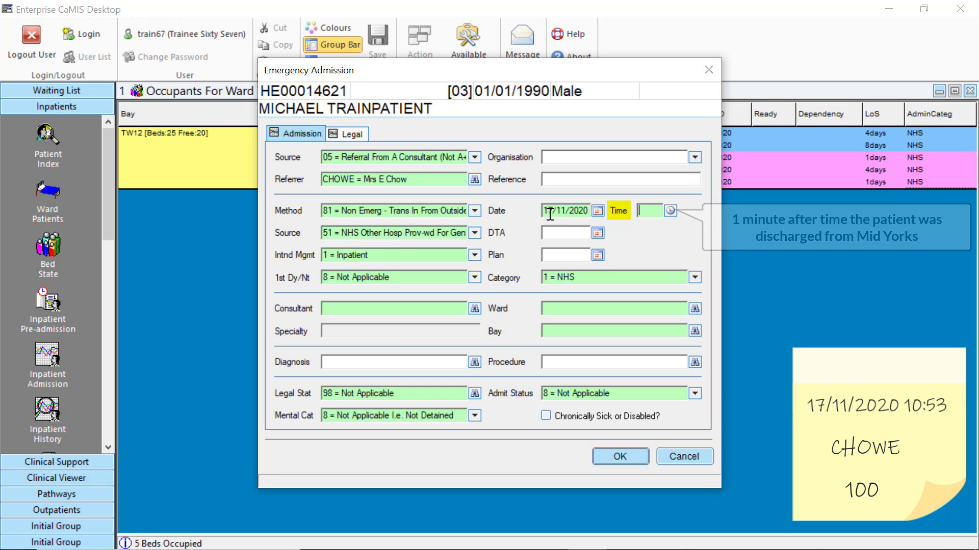
# Enter 1054 as the admission time so it reads 10:54.
pyautogui.write('1')
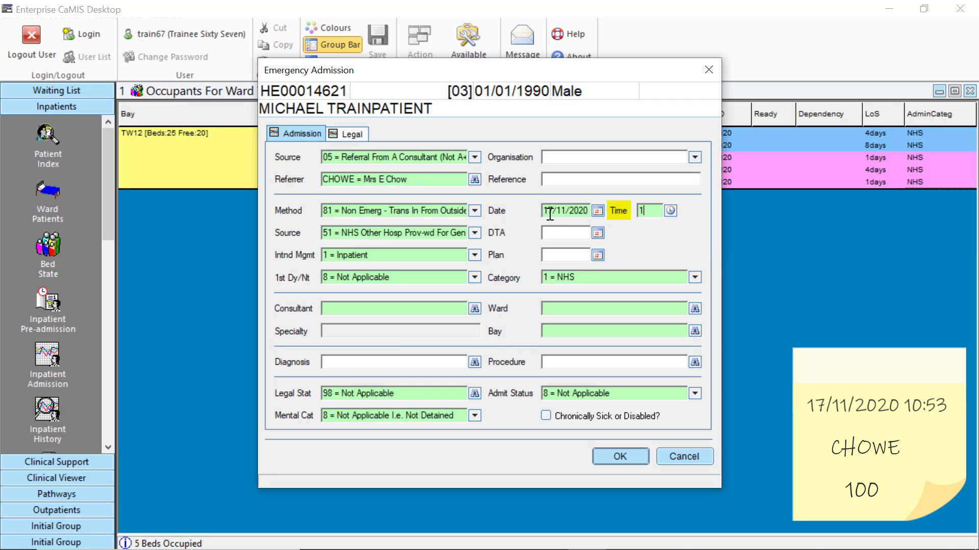
pyautogui.write('054')
pyautogui.press('Tab')
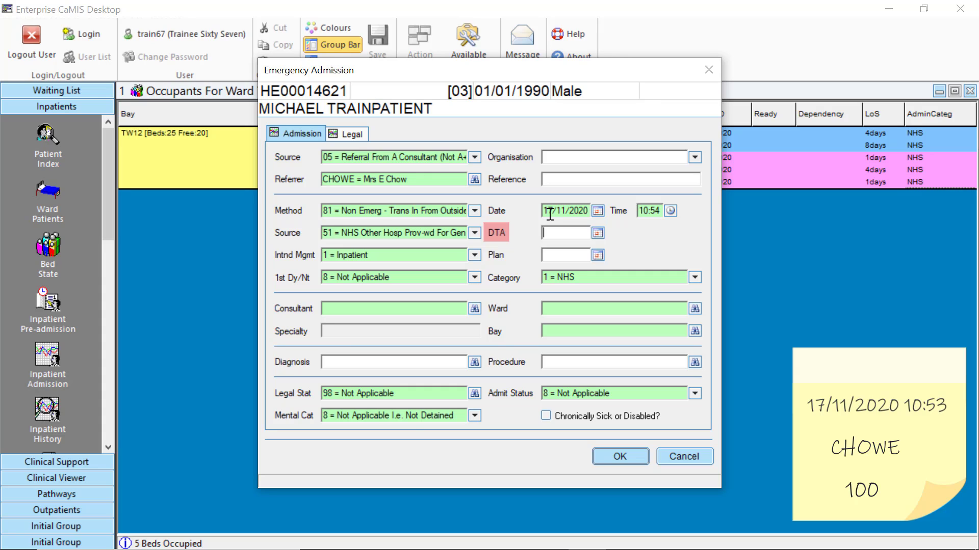
# Pick 24 November 2020 from the calendar as the planned date.
pyautogui.click(558, 250)
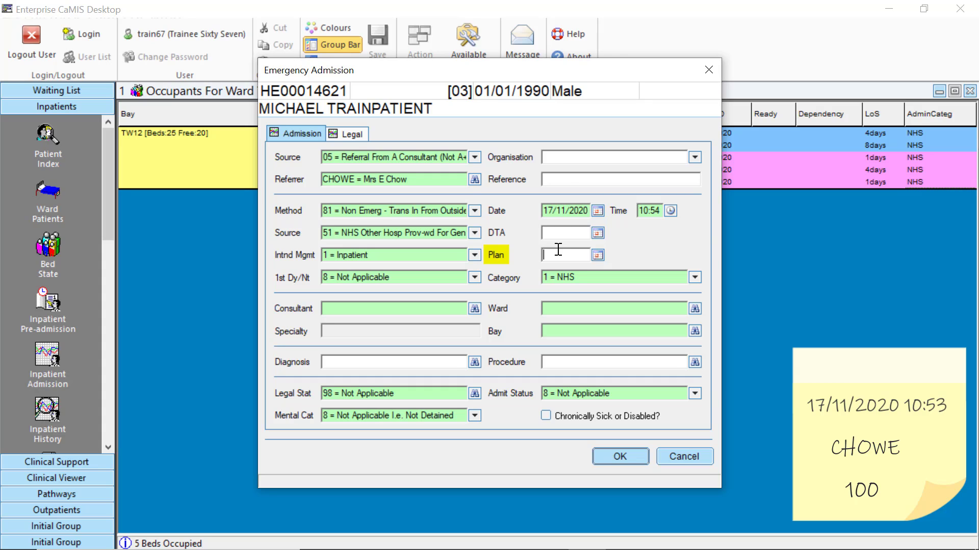
pyautogui.click(597, 256)
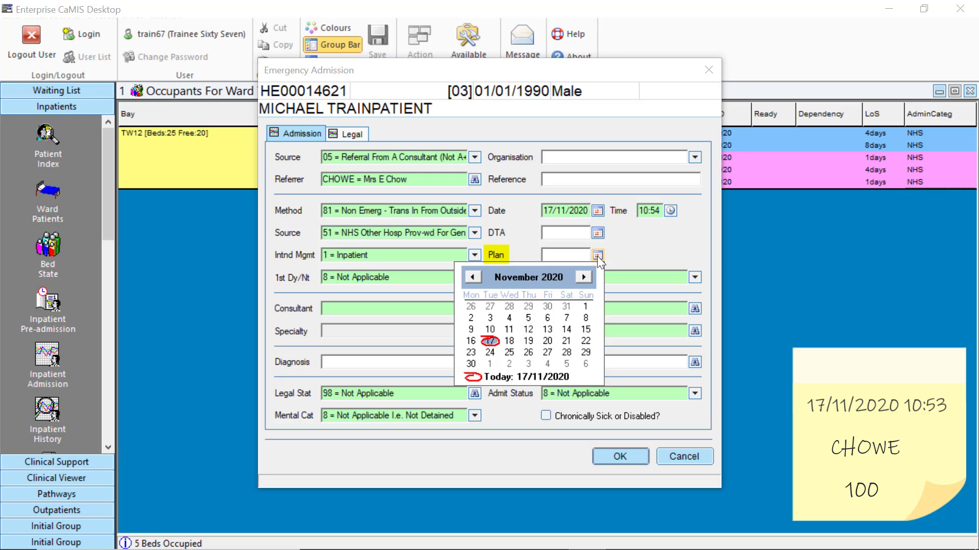
pyautogui.click(490, 352)
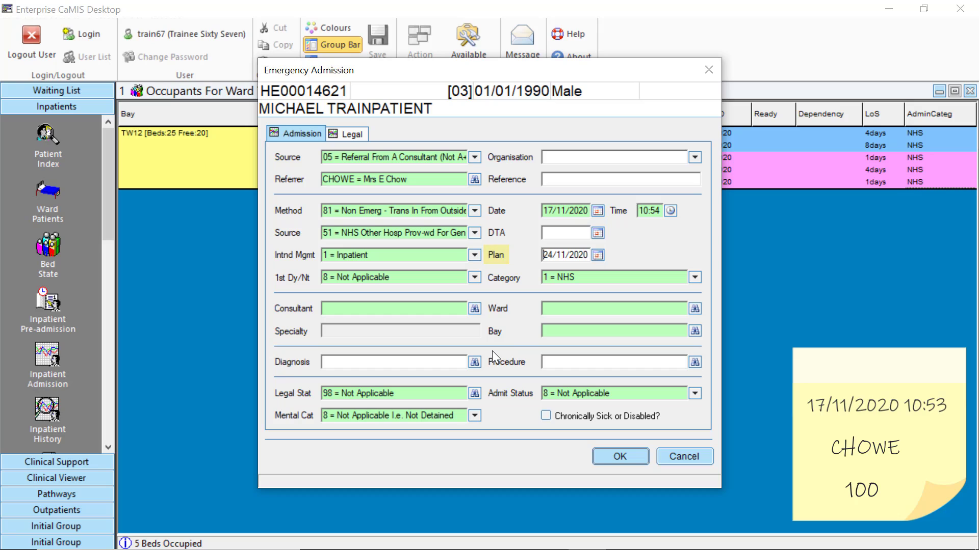
pyautogui.click(443, 311)
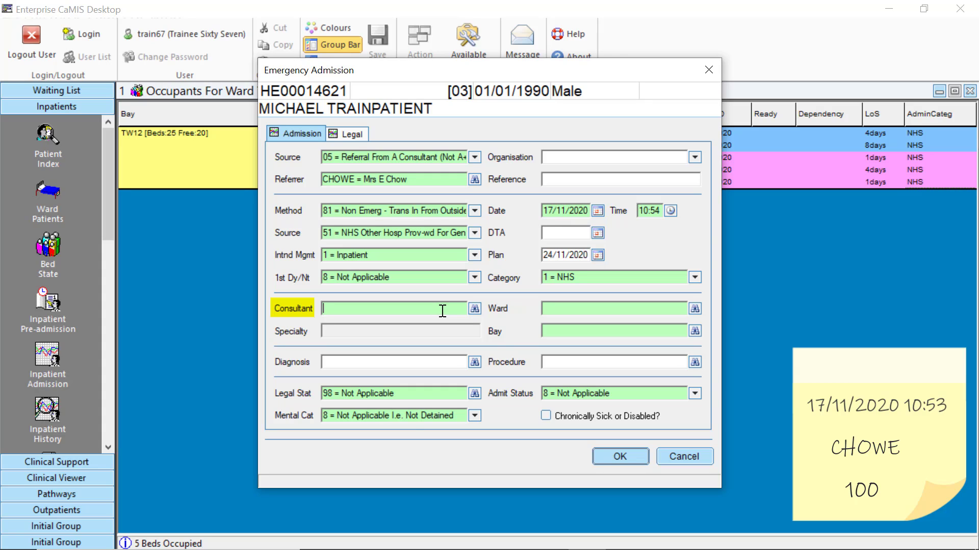
# Set consultant INTECARE (specialty 314 Rehabilitation) and ward TW12 Gj Training Ward.
pyautogui.write('intecare')
pyautogui.press('Tab')
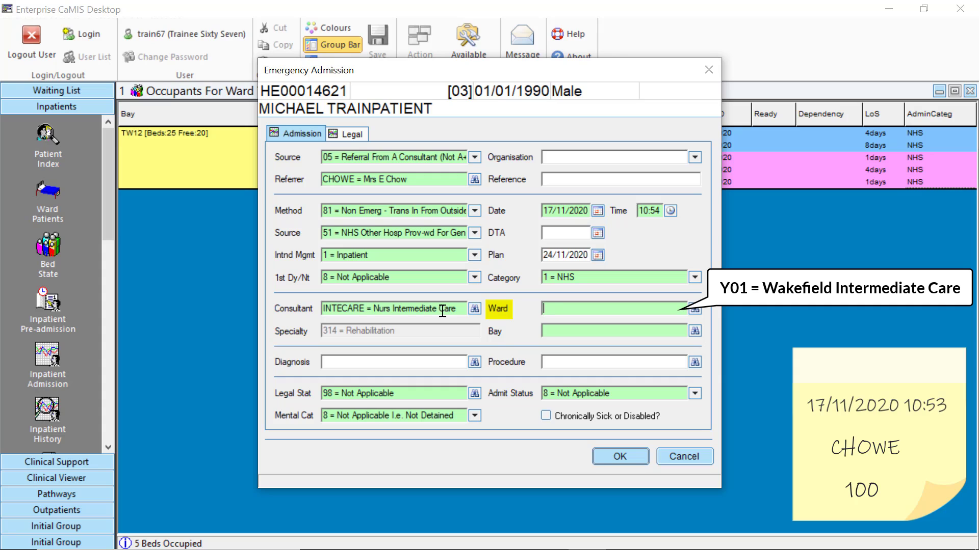
pyautogui.write('tw12')
pyautogui.press('Tab')
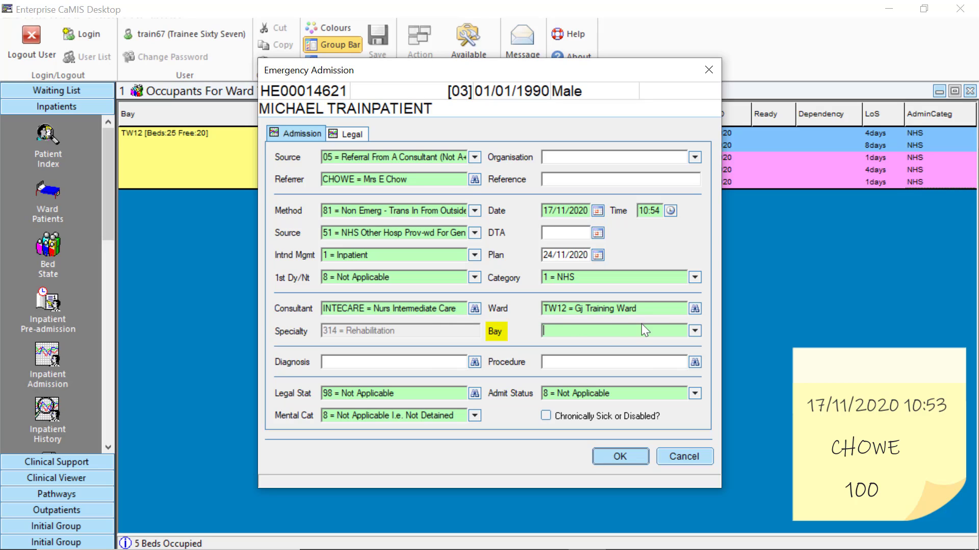
# Put the emergency admission in bay TW12 Gj Training Ward and save it as a new inpatient episode.
pyautogui.click(699, 328)
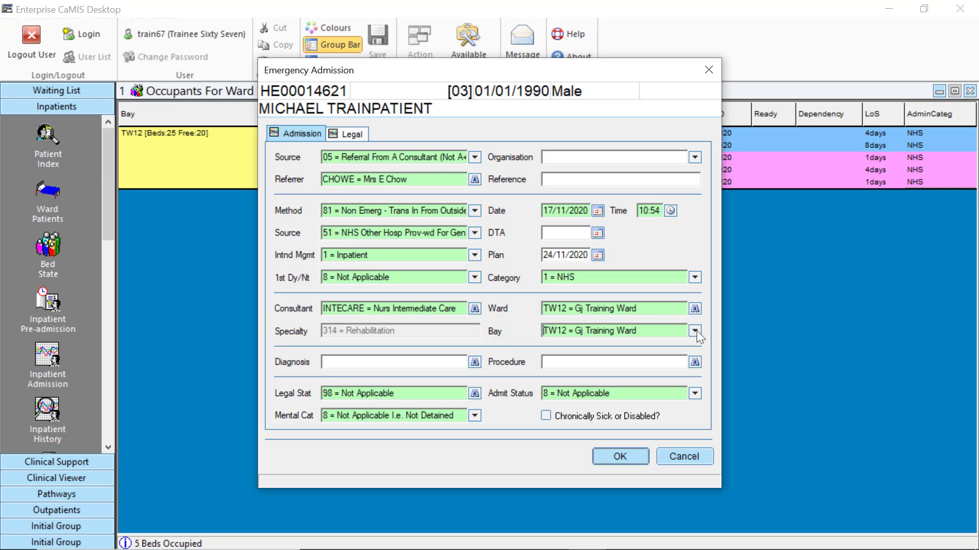
pyautogui.click(620, 456)
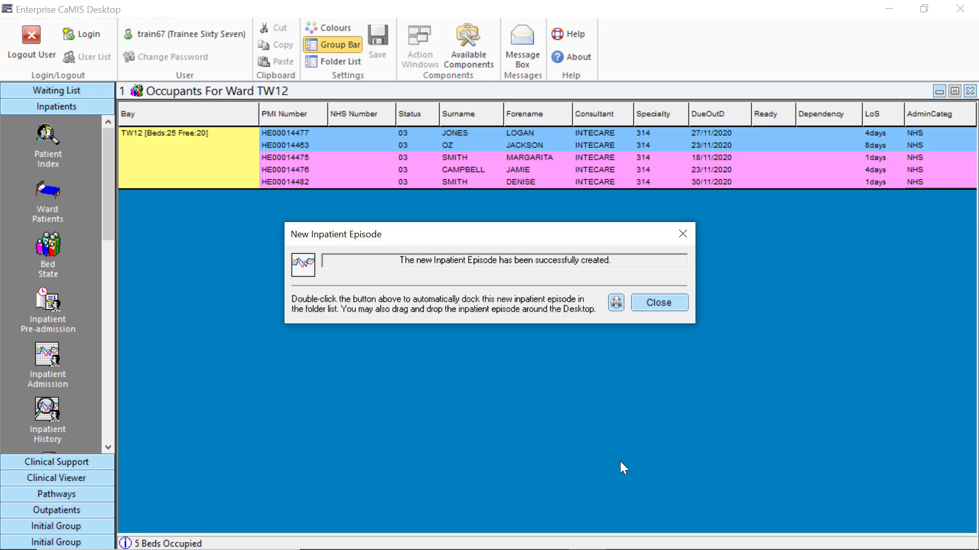
# Close the episode confirmation and refresh ward TW12's occupants, now showing 6 beds occupied and 19 free.
pyautogui.click(674, 304)
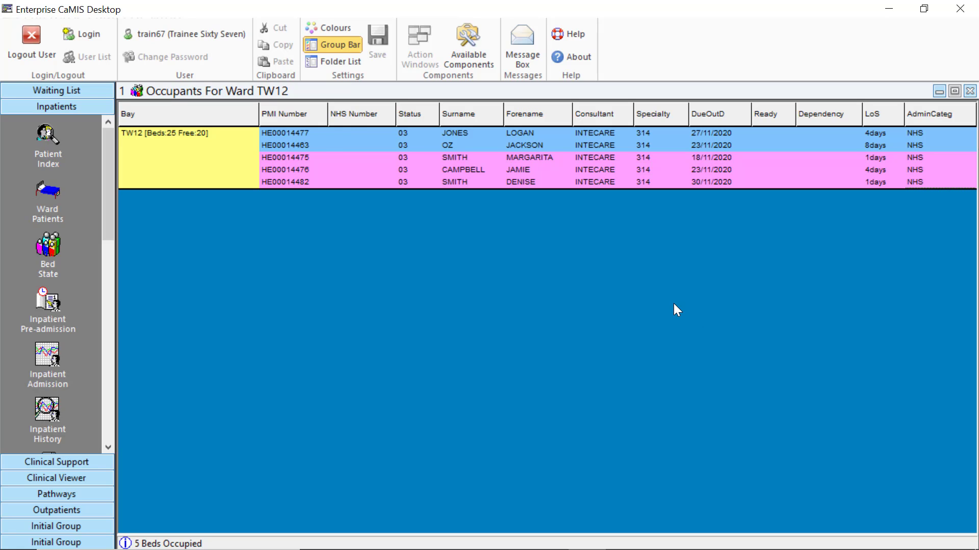
pyautogui.rightClick(556, 91)
pyautogui.click(573, 99)
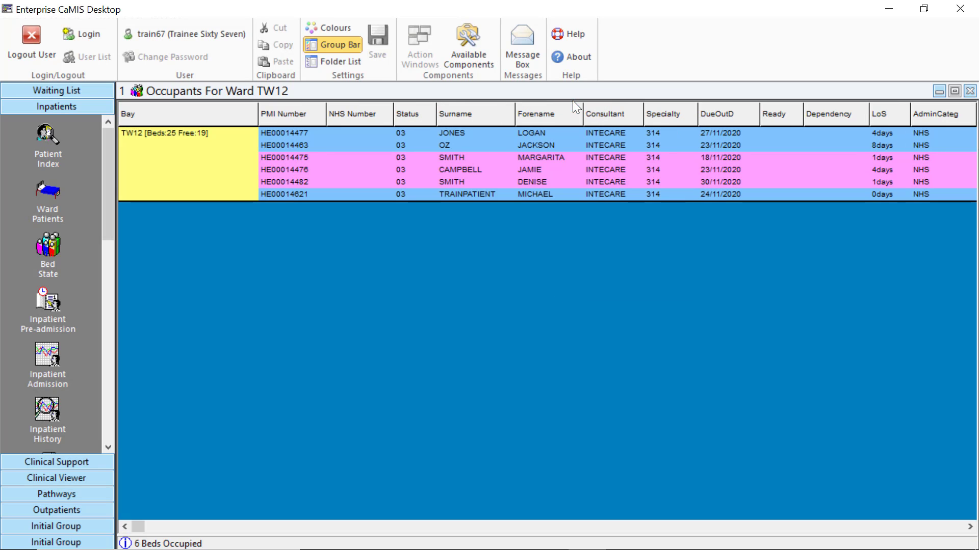